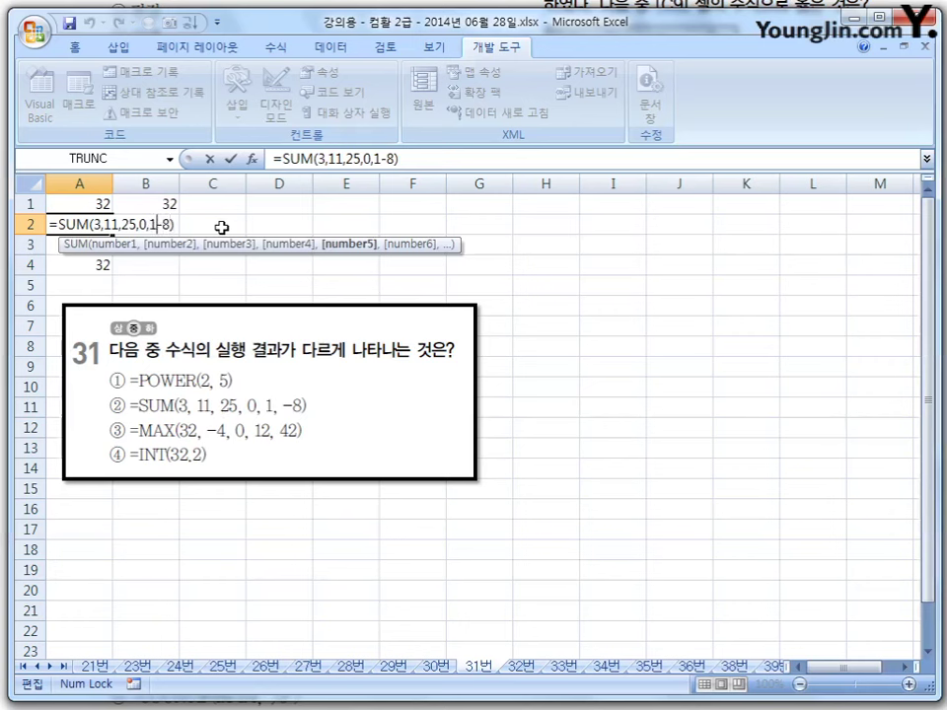
# Step: Correct the formula in A2 to =SUM(3,11,25,0,1,-8) by separating the last two arguments
pyautogui.write(',')
pyautogui.press('Return')
pyautogui.press('Up')
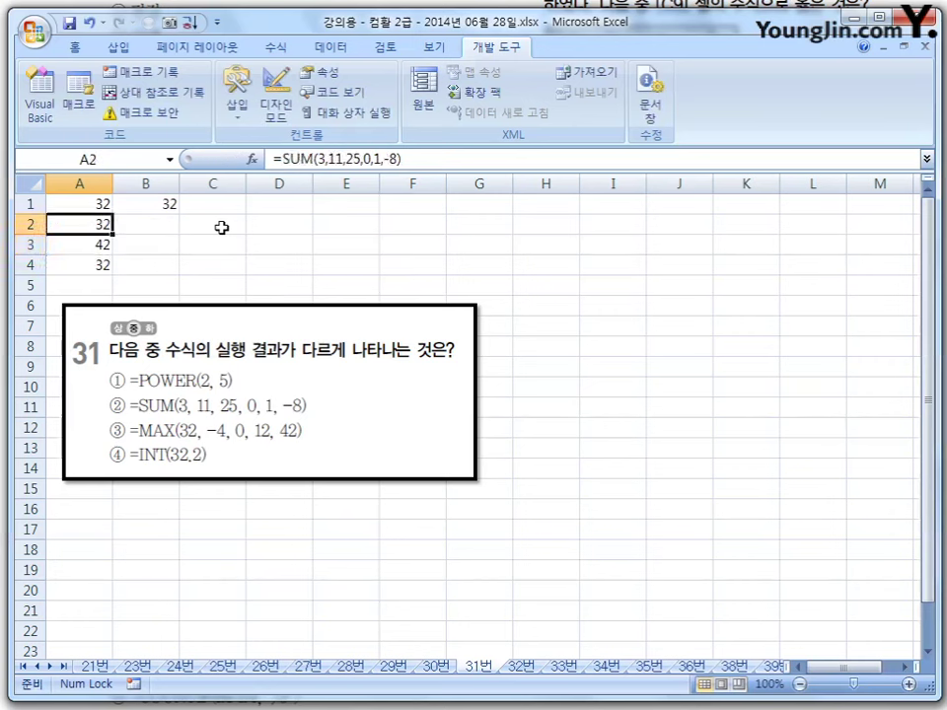
# Step: Examine the MAX formula in A3 and the INT formula in A4, with temporary pen notes beside them
pyautogui.click(103, 247)
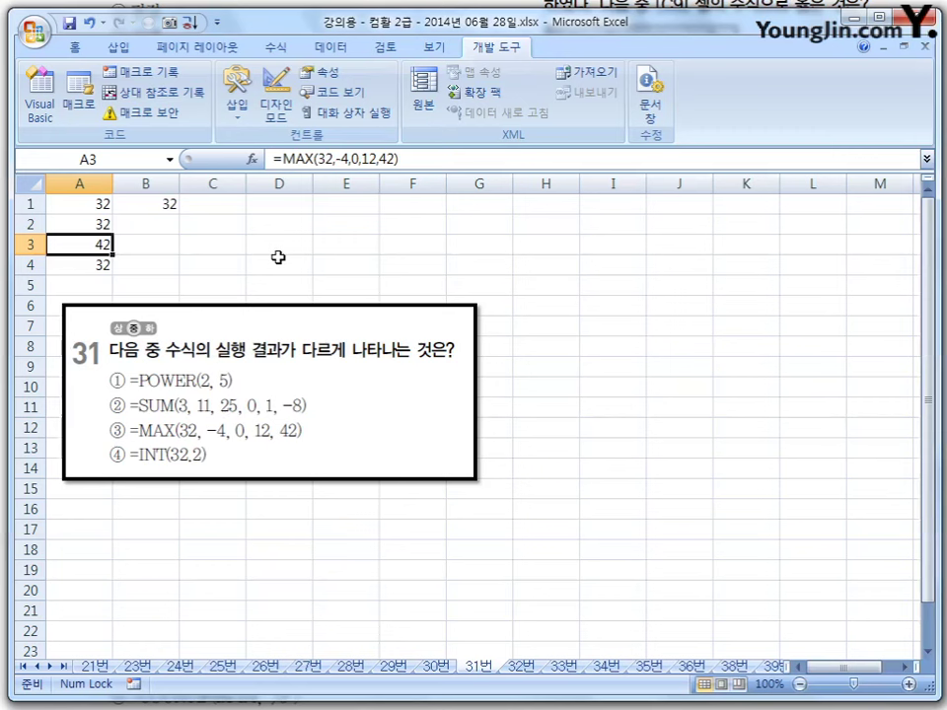
pyautogui.click(70, 266)
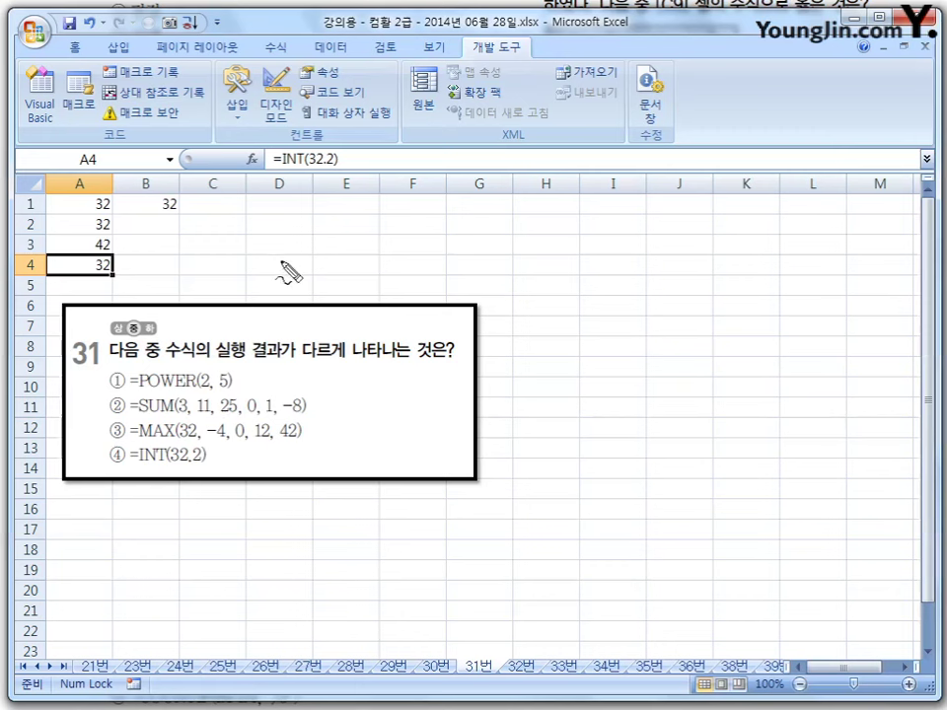
pyautogui.moveTo(310, 249)
pyautogui.mouseDown()
pyautogui.moveTo(314, 272)
pyautogui.moveTo(331, 276)
pyautogui.moveTo(359, 258)
pyautogui.moveTo(368, 268)
pyautogui.moveTo(425, 254)
pyautogui.moveTo(441, 267)
pyautogui.moveTo(546, 264)
pyautogui.moveTo(566, 243)
pyautogui.moveTo(582, 253)
pyautogui.moveTo(615, 233)
pyautogui.mouseUp()
pyautogui.moveTo(539, 275); pyautogui.dragTo(496, 275)
pyautogui.press('Escape')
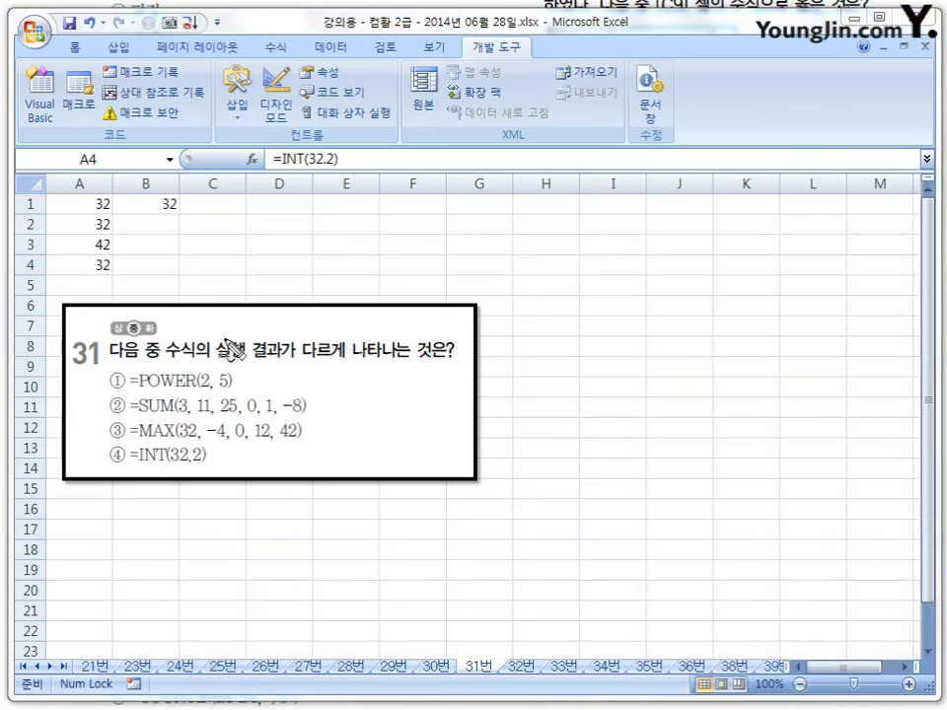
# Step: Circle the result in A3, answer choice 3 and its argument 42 with the screen pen, and clear the marks
pyautogui.moveTo(112, 251)
pyautogui.mouseDown()
pyautogui.moveTo(87, 260)
pyautogui.moveTo(114, 256)
pyautogui.mouseUp()
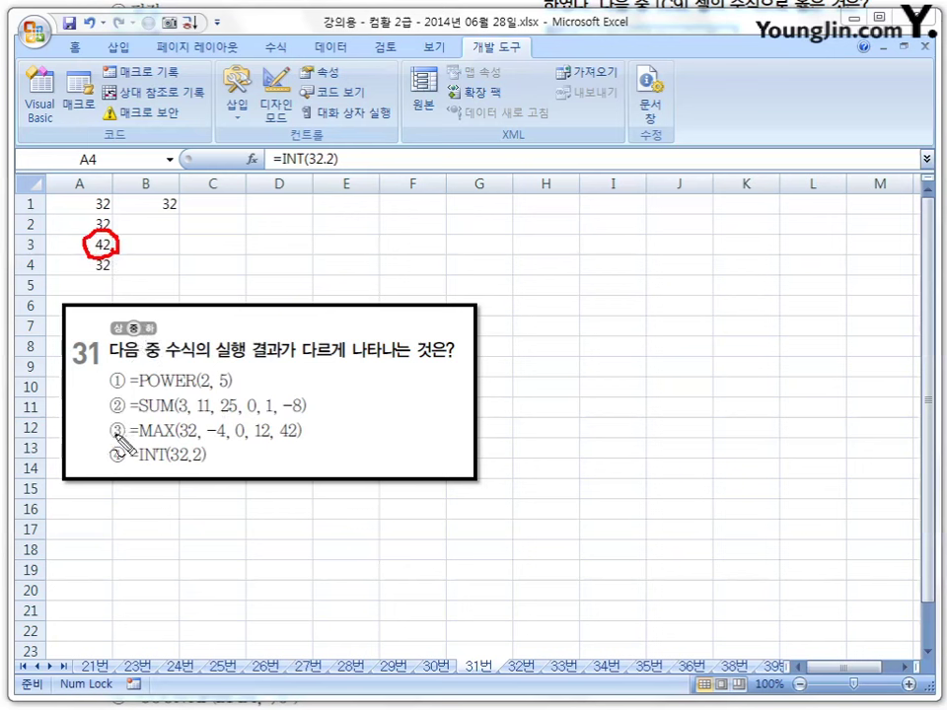
pyautogui.moveTo(89, 444)
pyautogui.mouseDown()
pyautogui.moveTo(80, 434)
pyautogui.moveTo(92, 416)
pyautogui.moveTo(122, 424)
pyautogui.mouseUp()
pyautogui.moveTo(278, 424)
pyautogui.mouseDown()
pyautogui.moveTo(296, 422)
pyautogui.moveTo(300, 440)
pyautogui.moveTo(282, 436)
pyautogui.moveTo(293, 439)
pyautogui.mouseUp()
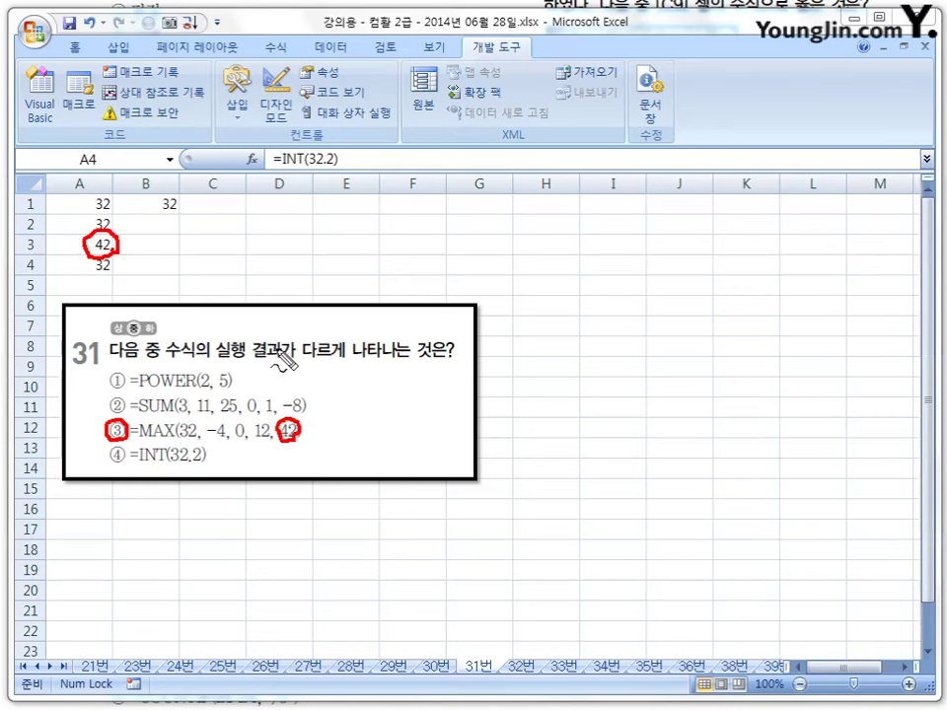
pyautogui.press('Escape')
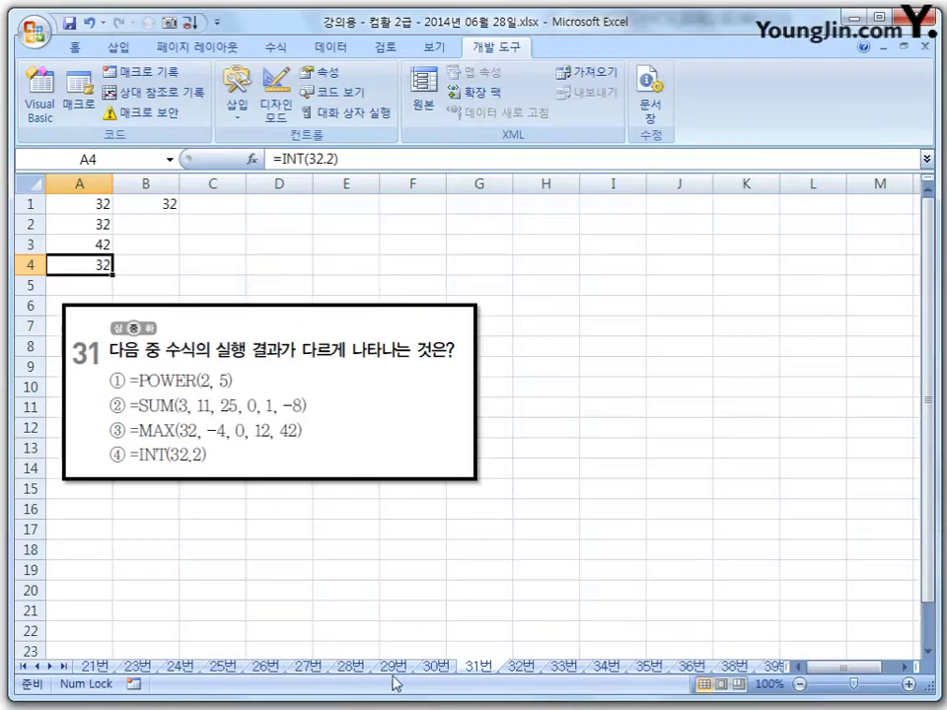
# Step: On sheet 32번, examine the COUNTIF formula in D5, temporarily marking its range B1:B4, criterion cell B3 and result with the screen pen
pyautogui.click(521, 668)
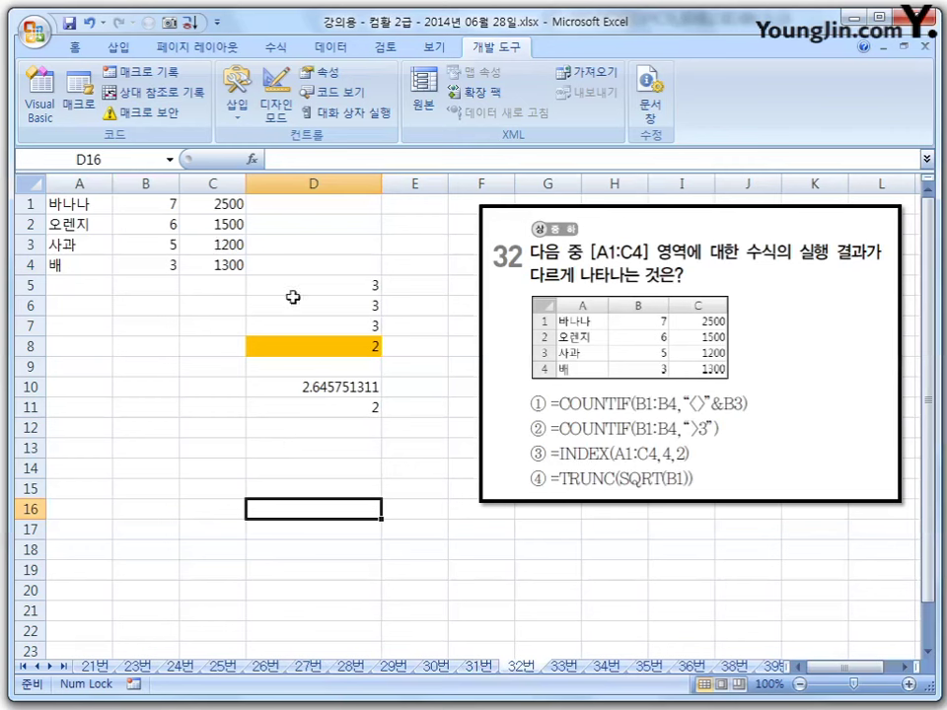
pyautogui.click(85, 207)
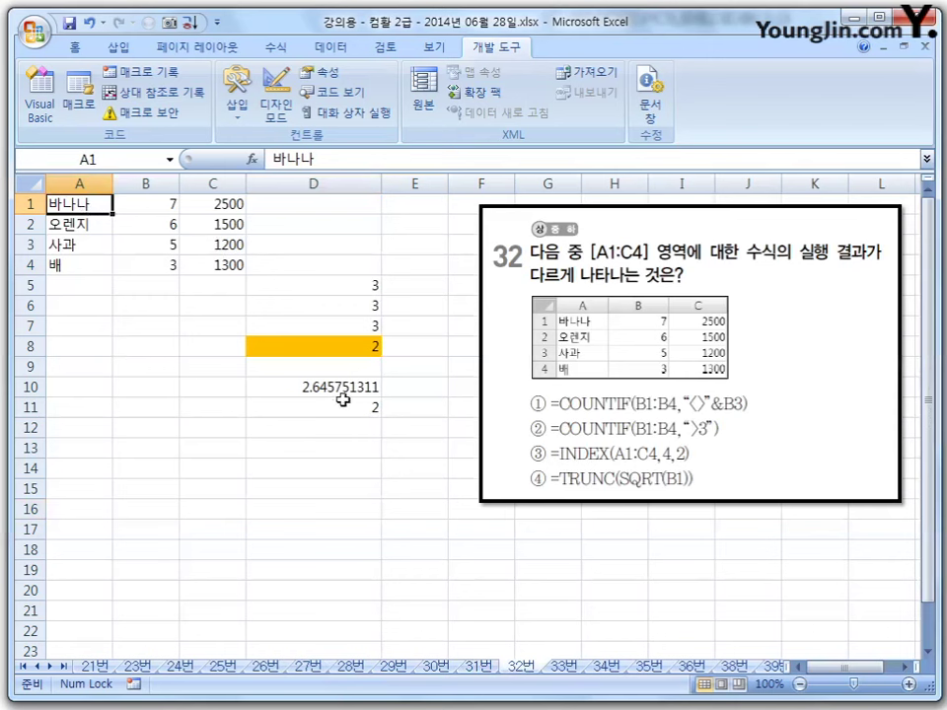
pyautogui.click(345, 287)
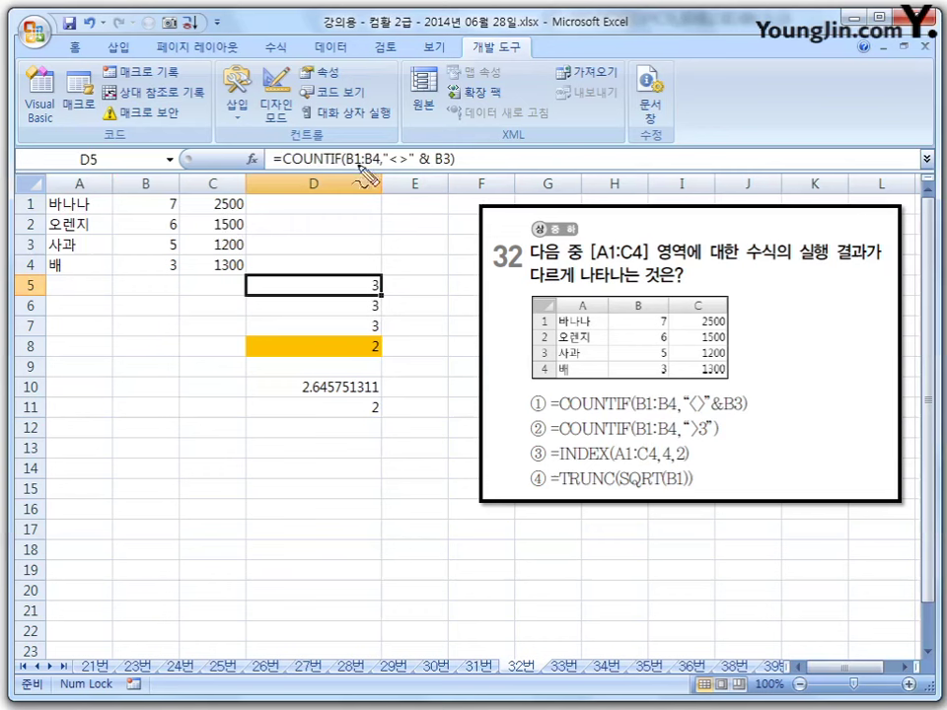
pyautogui.moveTo(344, 166)
pyautogui.mouseDown()
pyautogui.moveTo(361, 176)
pyautogui.moveTo(371, 168)
pyautogui.mouseUp()
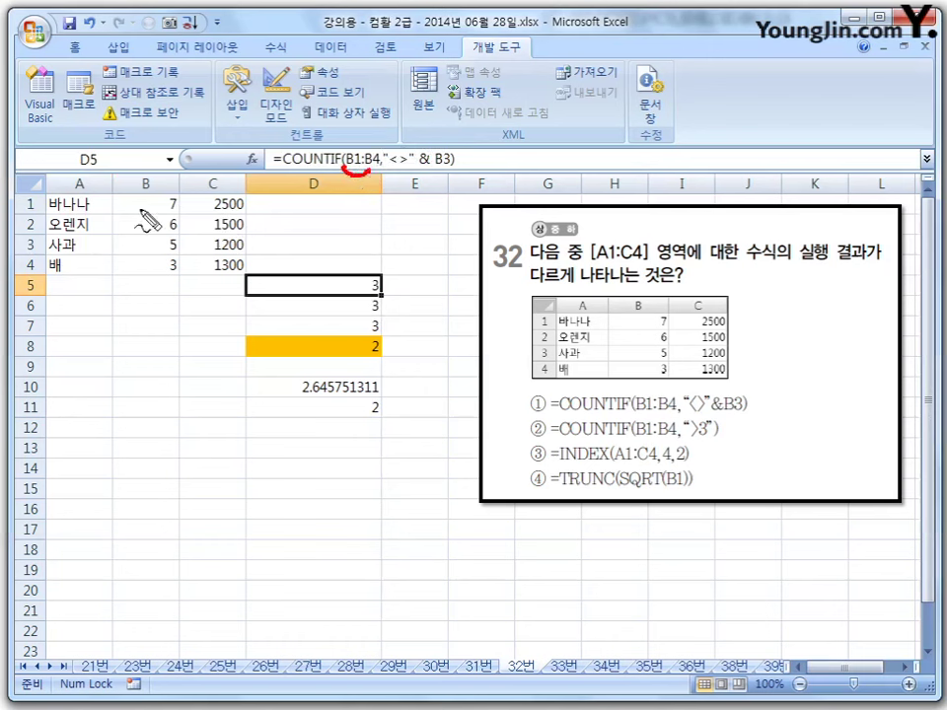
pyautogui.moveTo(183, 200); pyautogui.dragTo(196, 262)
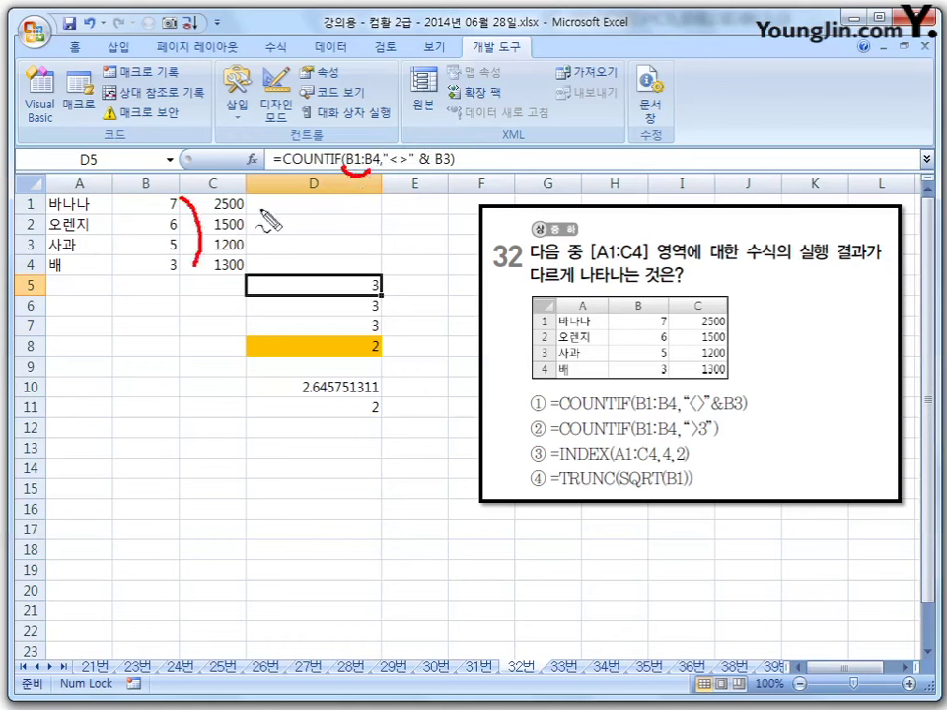
pyautogui.moveTo(437, 169); pyautogui.dragTo(451, 166)
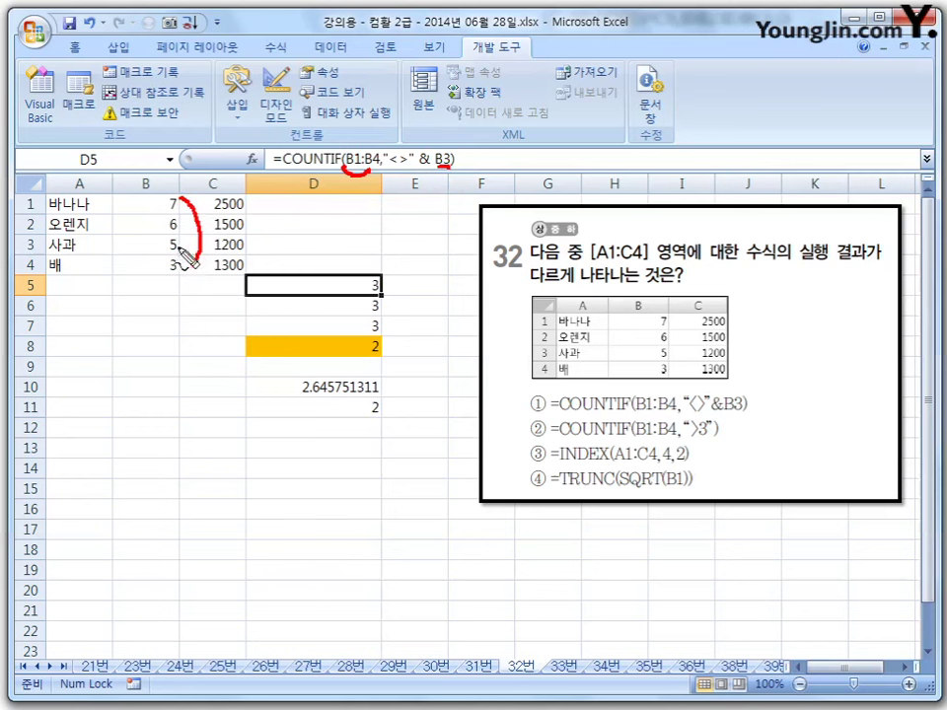
pyautogui.moveTo(178, 240)
pyautogui.mouseDown()
pyautogui.moveTo(162, 246)
pyautogui.moveTo(176, 239)
pyautogui.mouseUp()
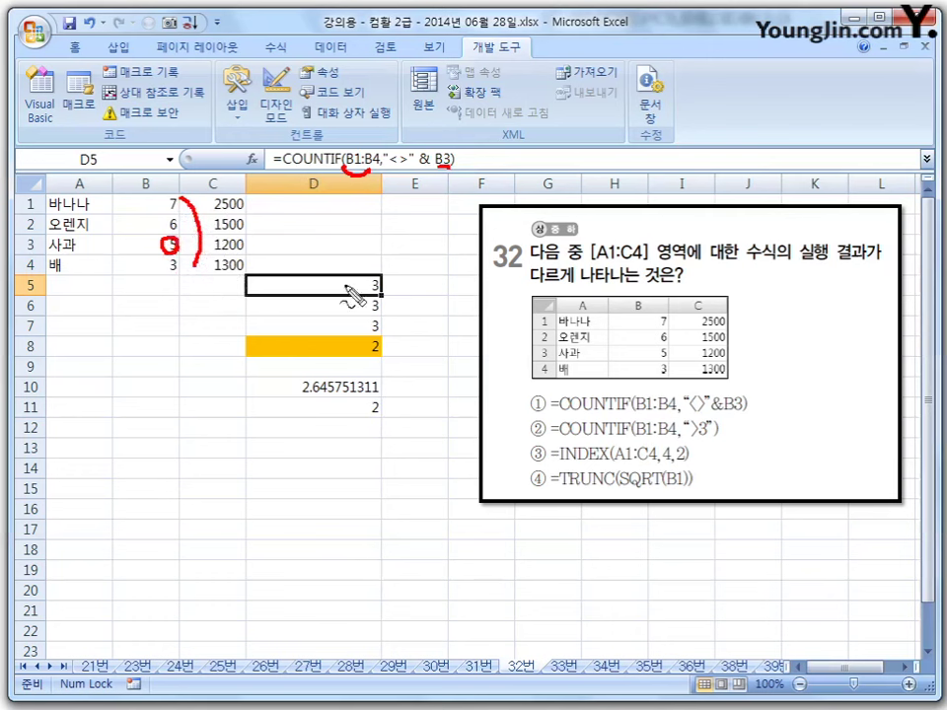
pyautogui.moveTo(374, 269)
pyautogui.mouseDown()
pyautogui.moveTo(369, 295)
pyautogui.moveTo(383, 275)
pyautogui.mouseUp()
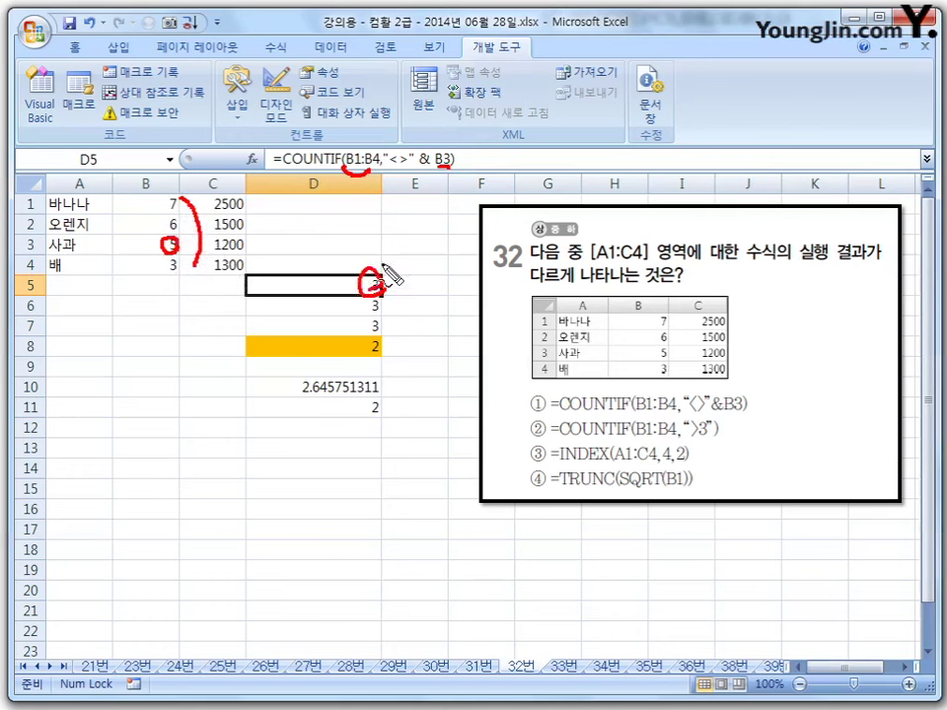
pyautogui.press('Escape')
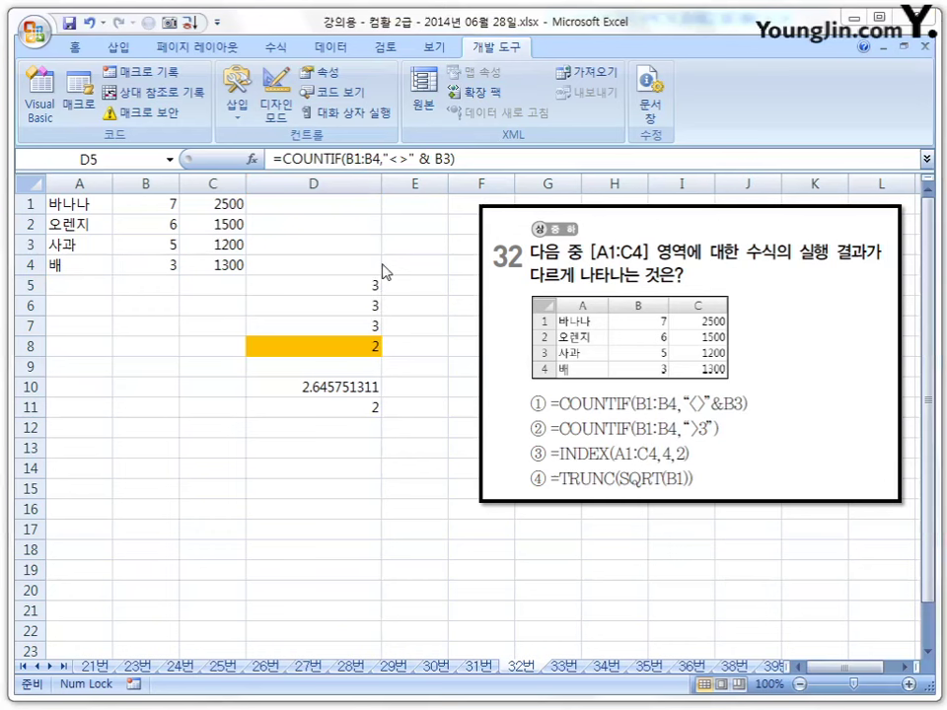
# Step: Examine the COUNTIF formula in D6, temporarily marking its ">3" criterion, the matching values in column B and its result
pyautogui.click(344, 308)
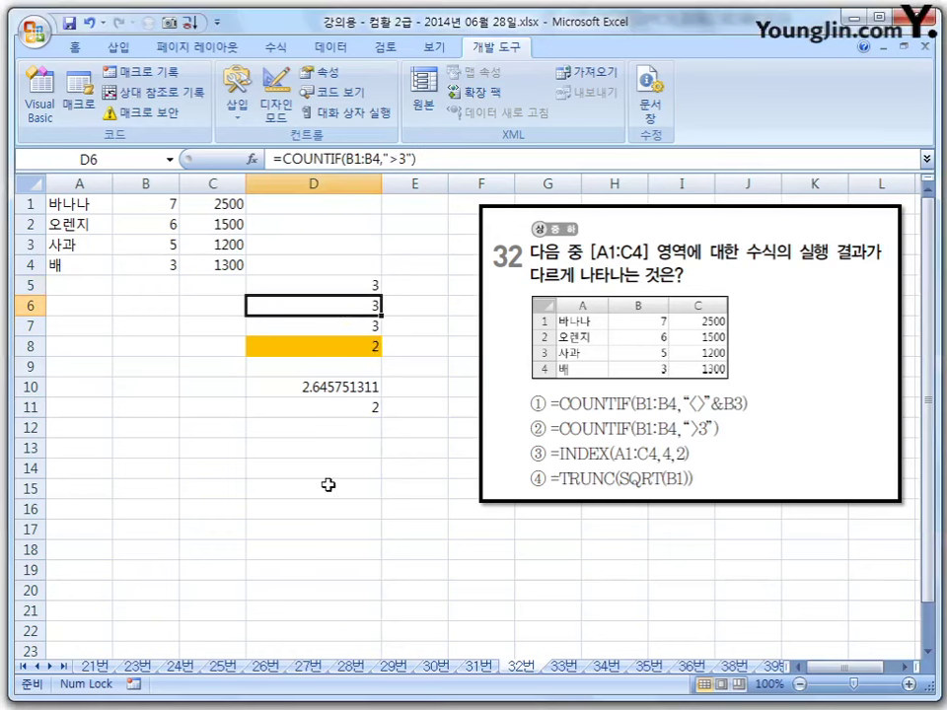
pyautogui.hotkey('ctrl', '2')
pyautogui.moveTo(182, 201)
pyautogui.mouseDown()
pyautogui.moveTo(194, 225)
pyautogui.moveTo(191, 258)
pyautogui.mouseUp()
pyautogui.moveTo(388, 168); pyautogui.dragTo(404, 169)
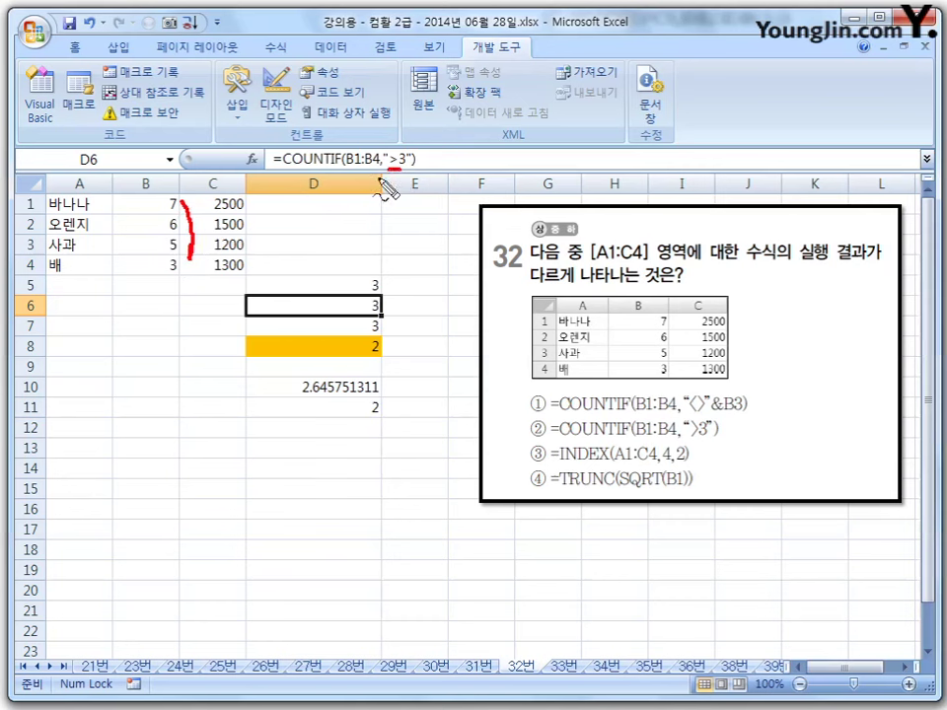
pyautogui.moveTo(173, 196); pyautogui.dragTo(173, 253)
pyautogui.moveTo(378, 299); pyautogui.dragTo(388, 309)
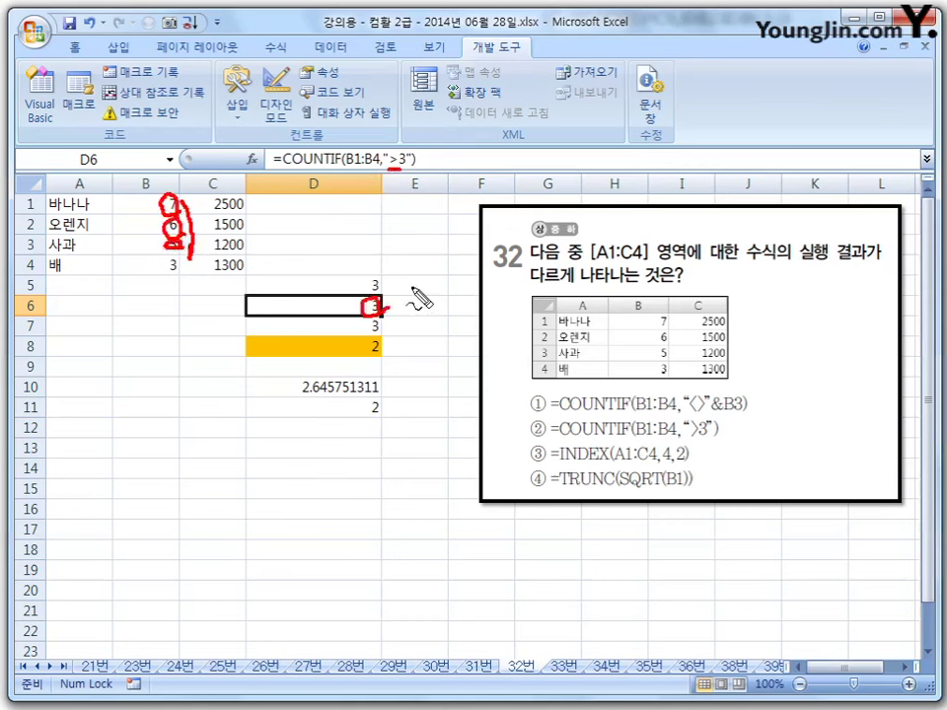
pyautogui.press('Escape')
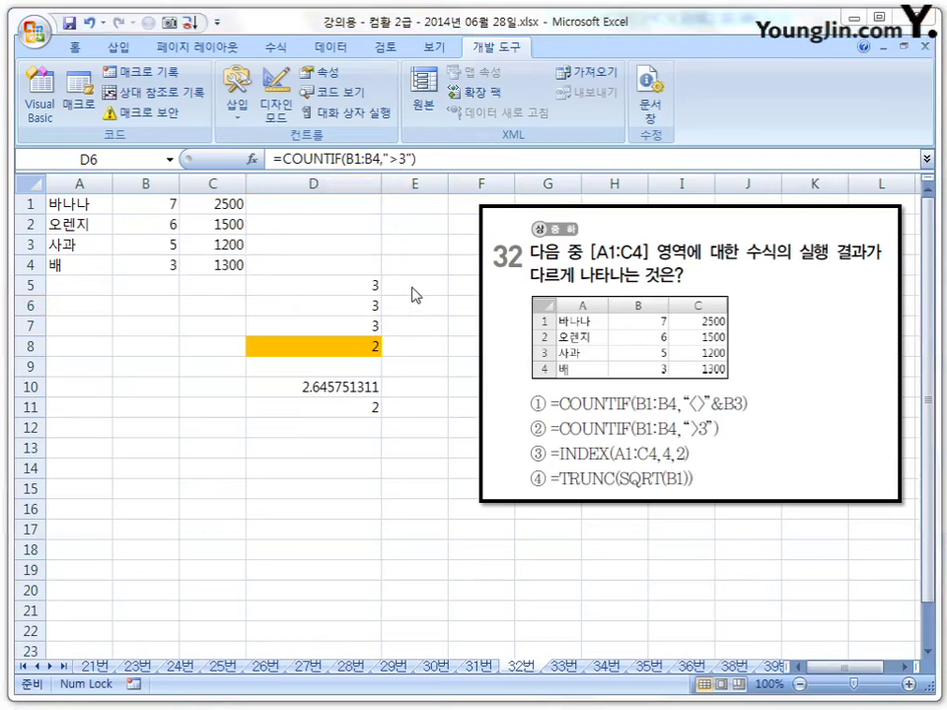
# Step: Examine the INDEX formula in D7, numbering the data rows 1 to 4 and the first two columns 1 and 2 with the screen pen
pyautogui.click(348, 328)
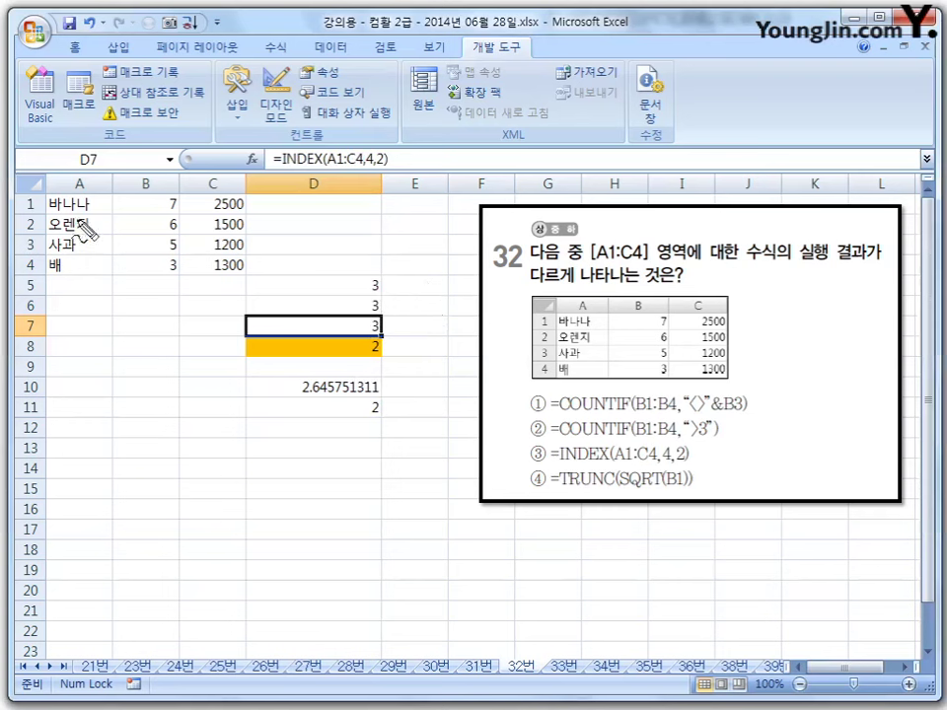
pyautogui.moveTo(79, 197)
pyautogui.mouseDown()
pyautogui.moveTo(74, 210)
pyautogui.moveTo(88, 232)
pyautogui.moveTo(74, 275)
pyautogui.moveTo(89, 269)
pyautogui.mouseUp()
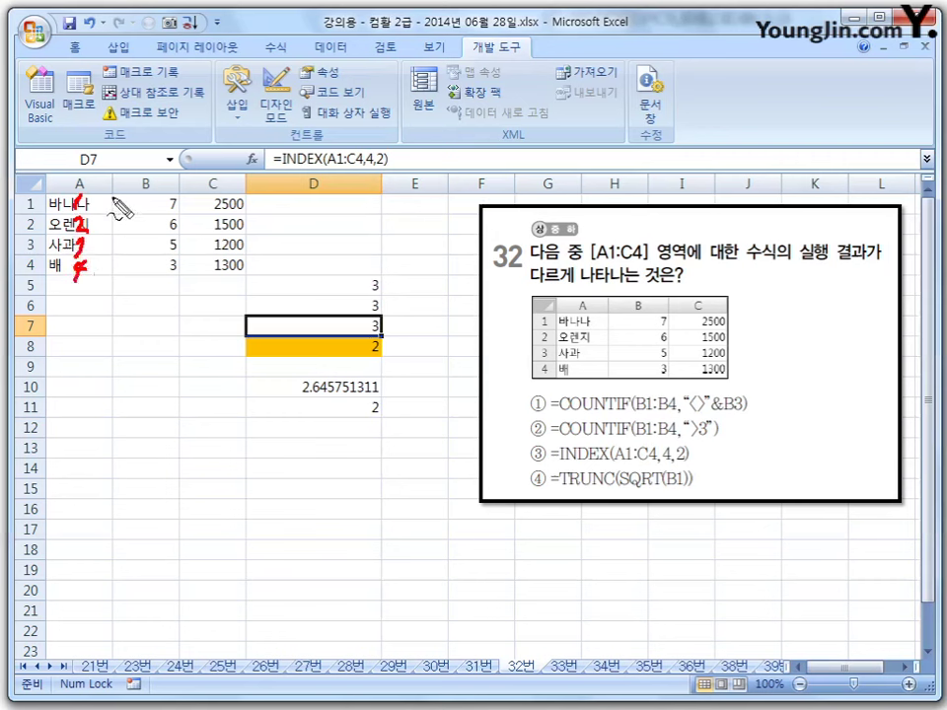
pyautogui.moveTo(93, 200)
pyautogui.mouseDown()
pyautogui.moveTo(109, 200)
pyautogui.moveTo(112, 226)
pyautogui.mouseUp()
pyautogui.moveTo(99, 250)
pyautogui.mouseDown()
pyautogui.moveTo(116, 249)
pyautogui.moveTo(106, 263)
pyautogui.mouseUp()
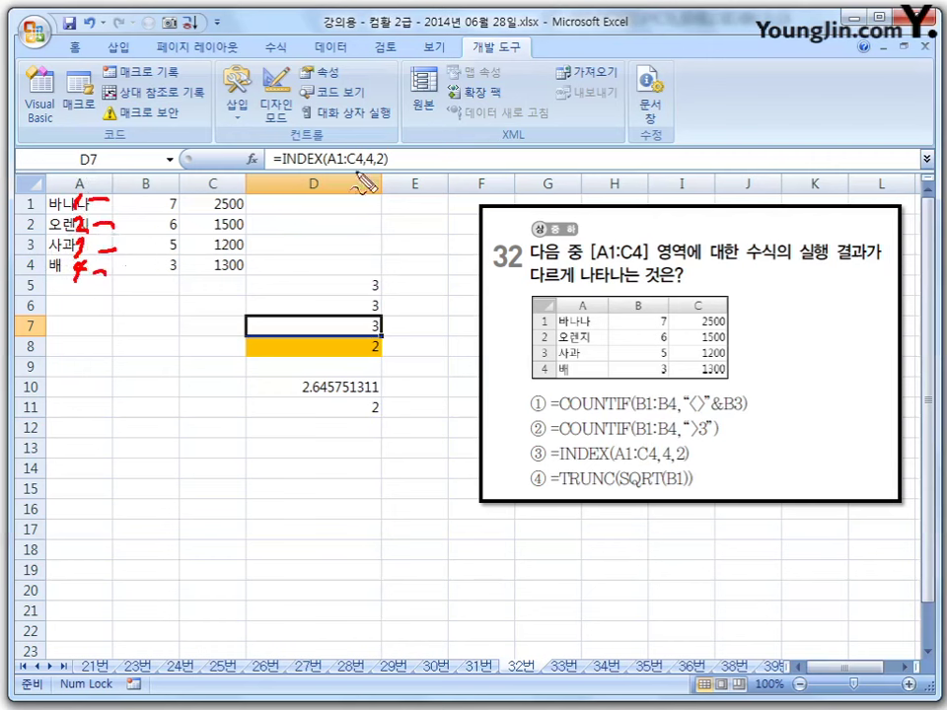
pyautogui.moveTo(381, 164); pyautogui.dragTo(385, 172)
pyautogui.moveTo(72, 290); pyautogui.dragTo(72, 315)
pyautogui.moveTo(155, 294); pyautogui.dragTo(168, 308)
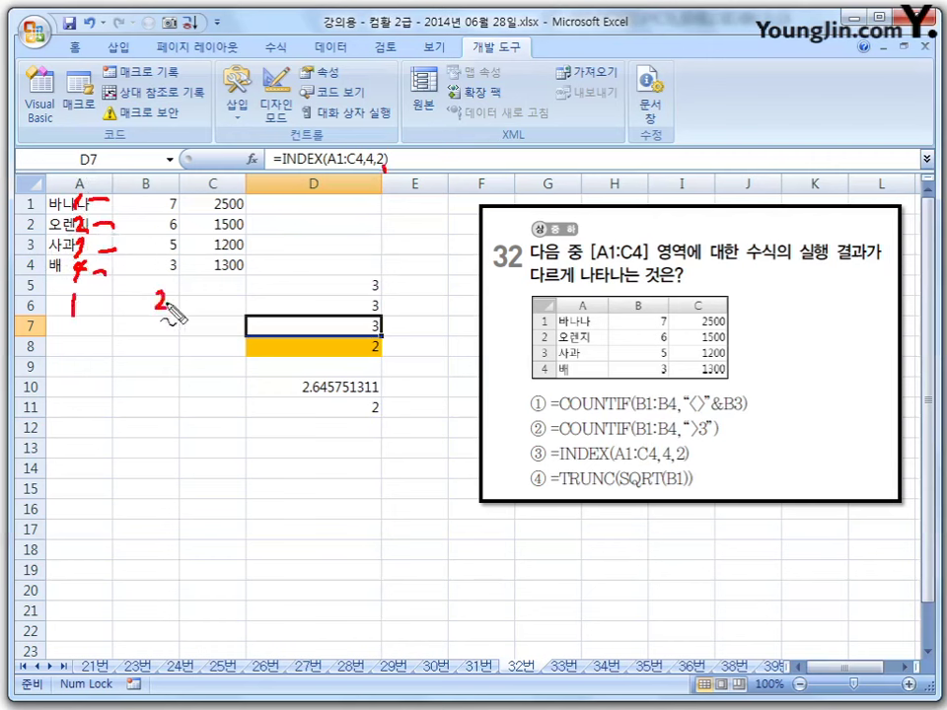
# Step: Circle the values in B4 and D7, bracket D5:D7, circle answer choices 1 to 3, and clear all pen marks
pyautogui.moveTo(176, 259); pyautogui.dragTo(174, 278)
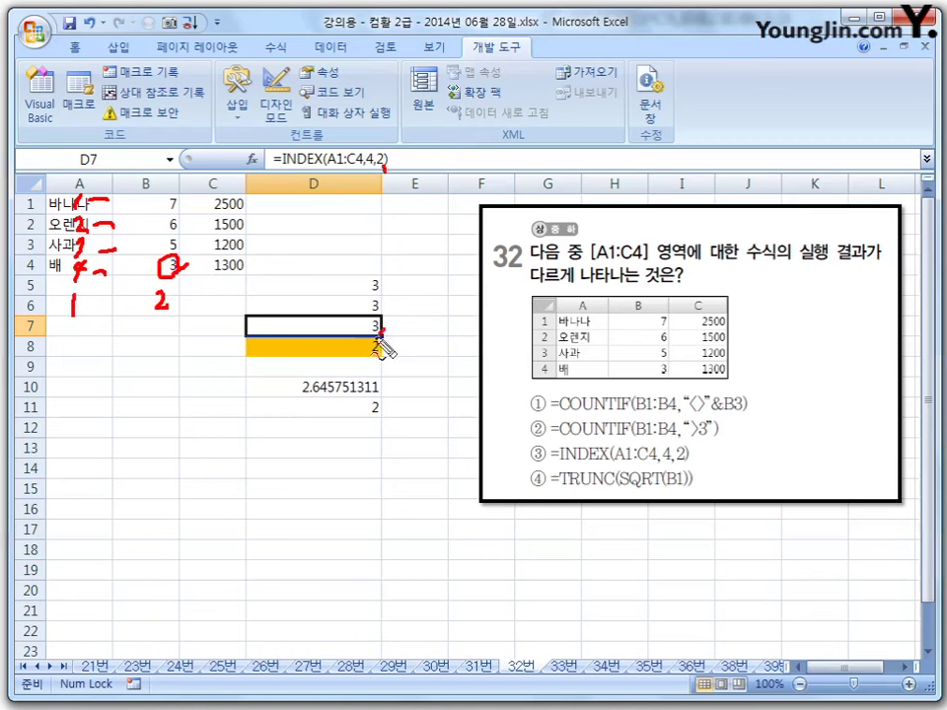
pyautogui.moveTo(379, 319); pyautogui.dragTo(383, 328)
pyautogui.moveTo(392, 274); pyautogui.dragTo(394, 326)
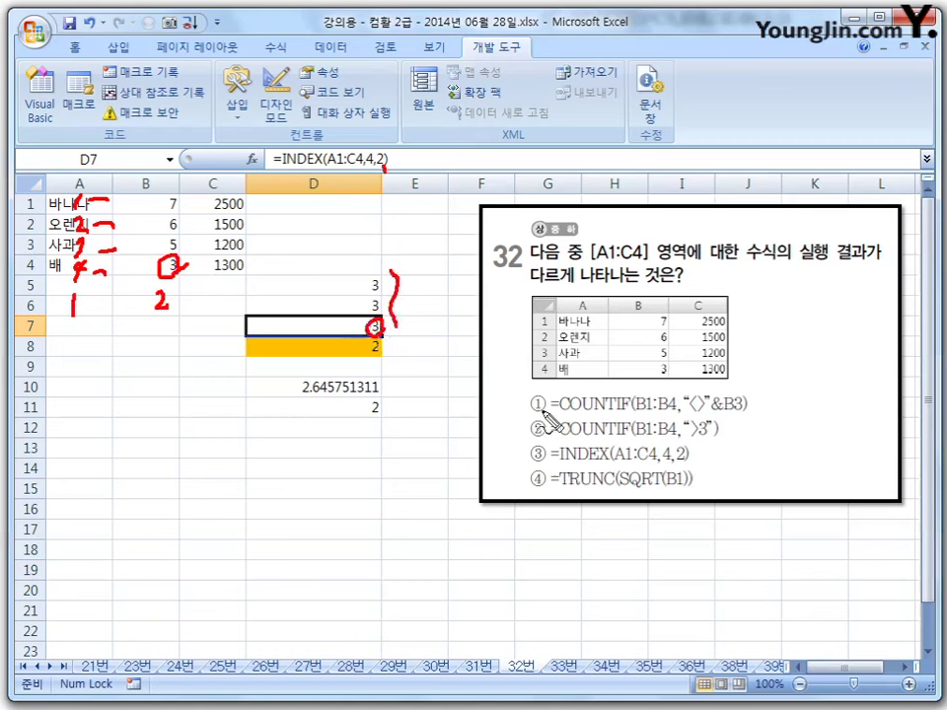
pyautogui.moveTo(556, 456)
pyautogui.mouseDown()
pyautogui.moveTo(531, 456)
pyautogui.moveTo(544, 456)
pyautogui.mouseUp()
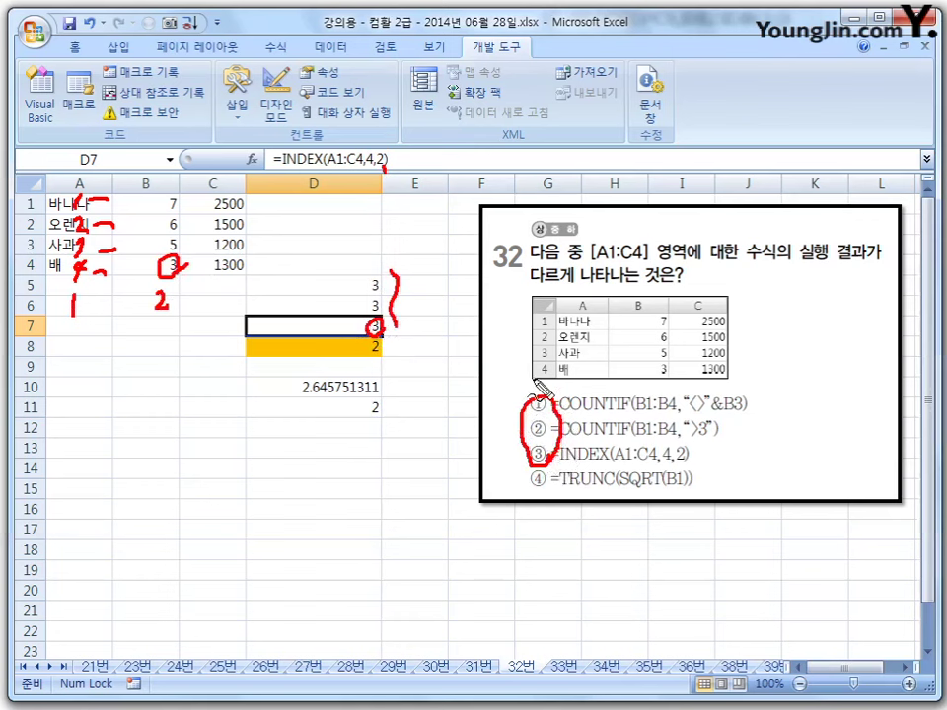
pyautogui.press('Escape')
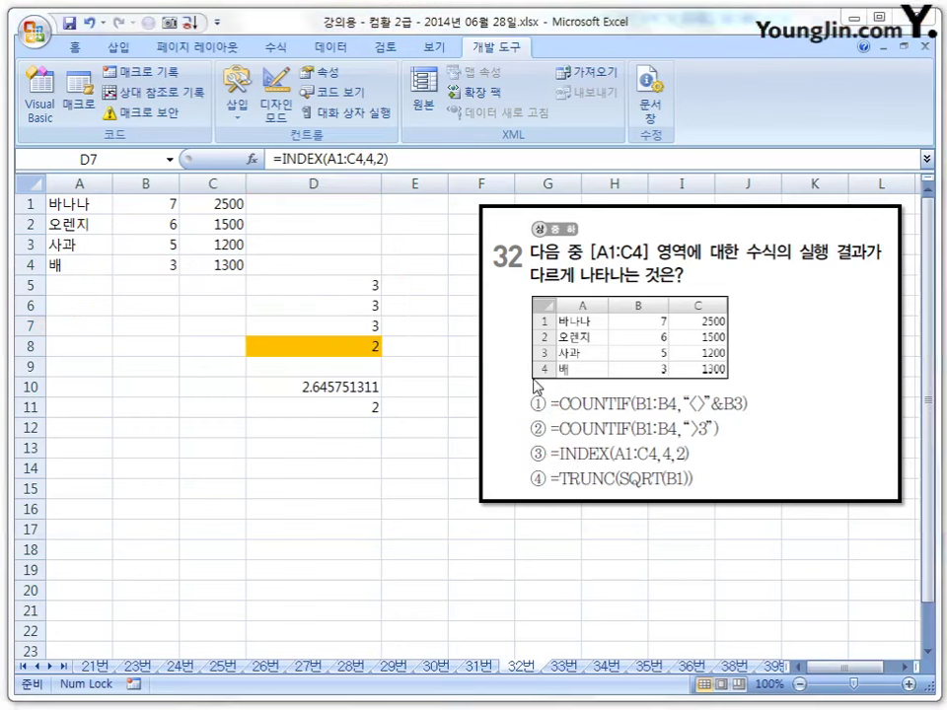
# Step: Examine the TRUNC(SQRT(B1)) formula in D8 against its separate SQRT and TRUNC stages in D10 and D11
pyautogui.click(343, 354)
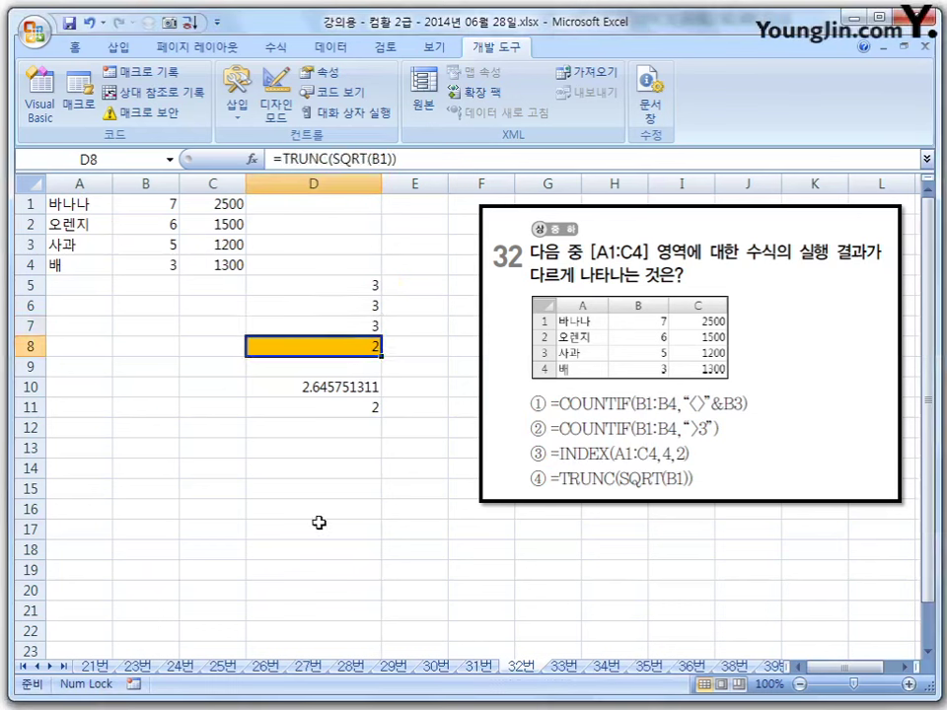
pyautogui.click(341, 387)
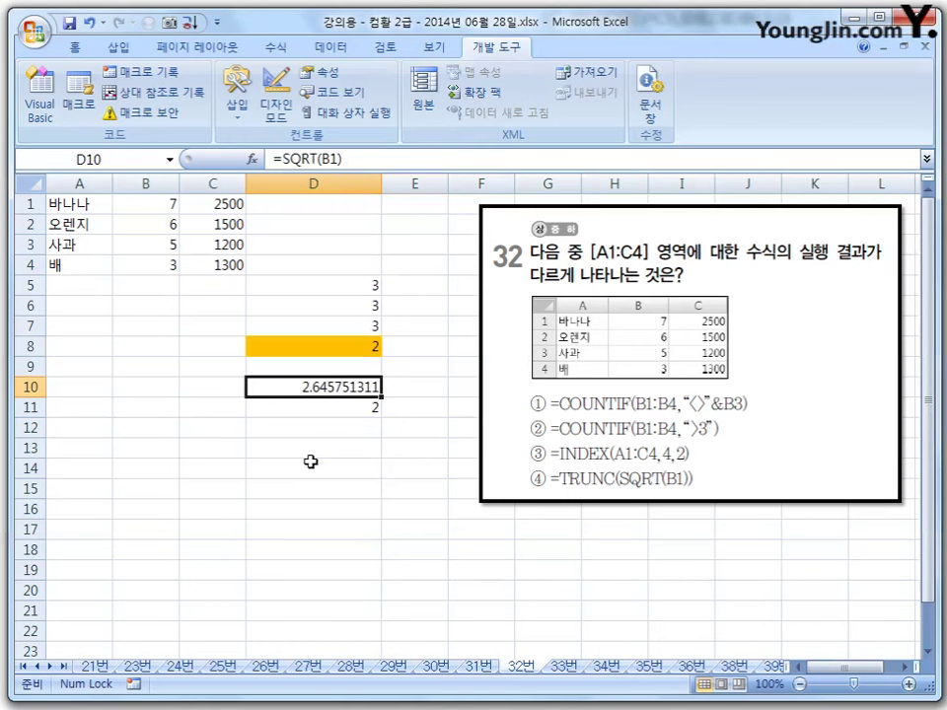
pyautogui.click(334, 409)
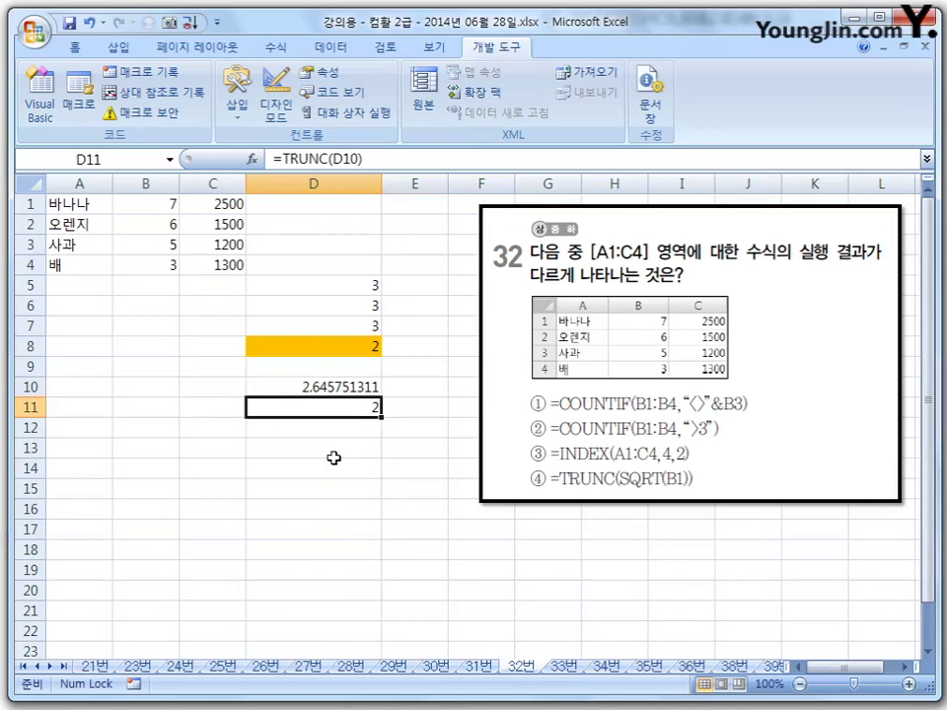
pyautogui.click(328, 384)
pyautogui.click(331, 410)
pyautogui.click(363, 345)
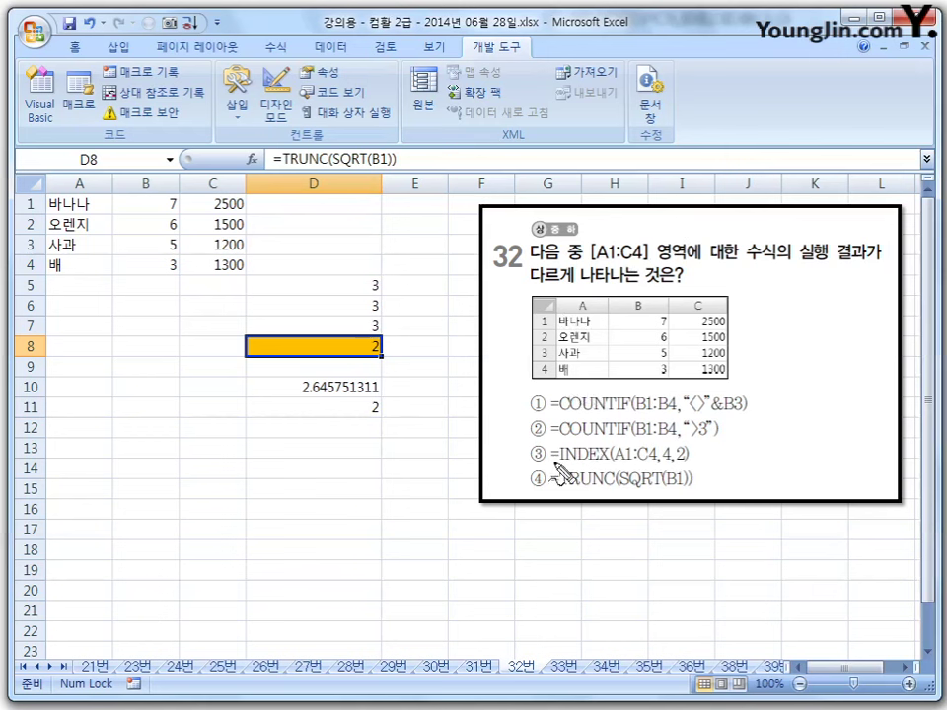
# Step: Temporarily circle choice 4 as the answer to question 32, and switch to the exam paper to view question 33
pyautogui.moveTo(552, 480)
pyautogui.mouseDown()
pyautogui.moveTo(544, 487)
pyautogui.moveTo(550, 480)
pyautogui.mouseUp()
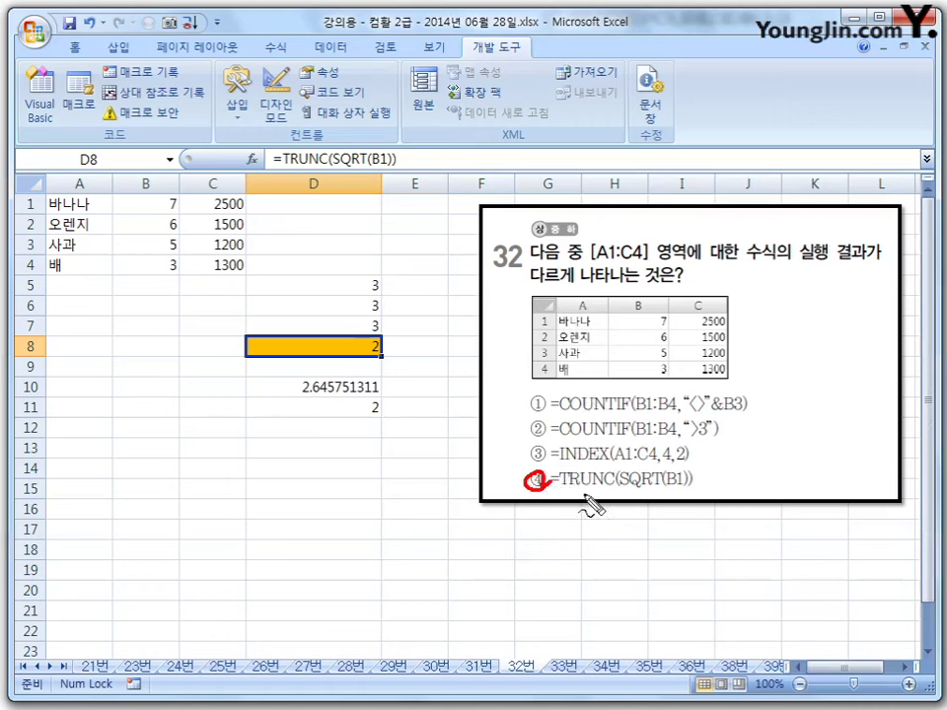
pyautogui.press('Escape')
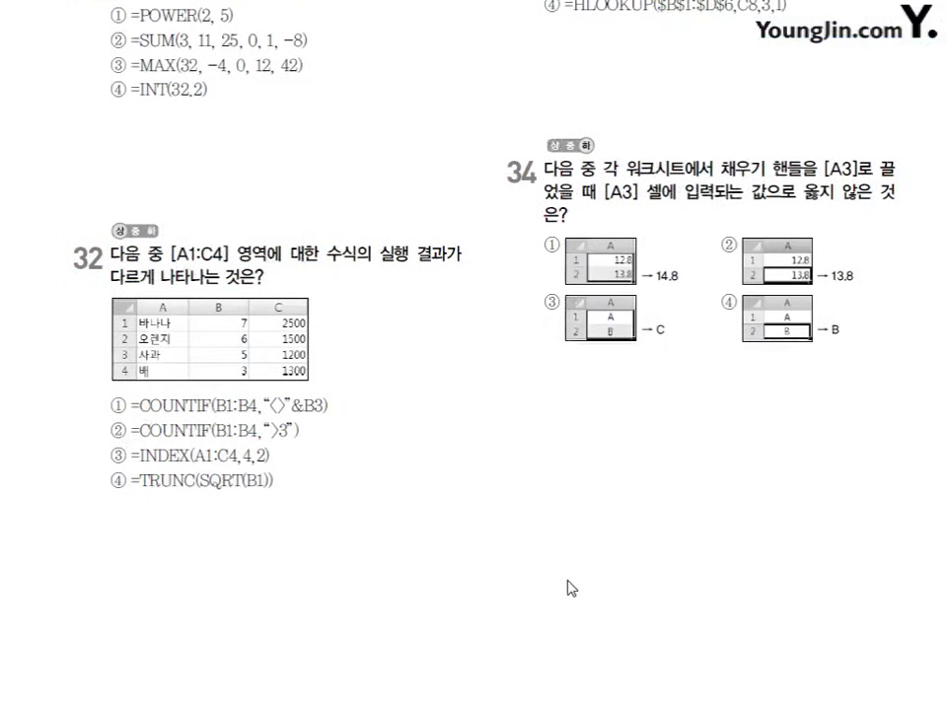
pyautogui.scroll(5, 567, 588)
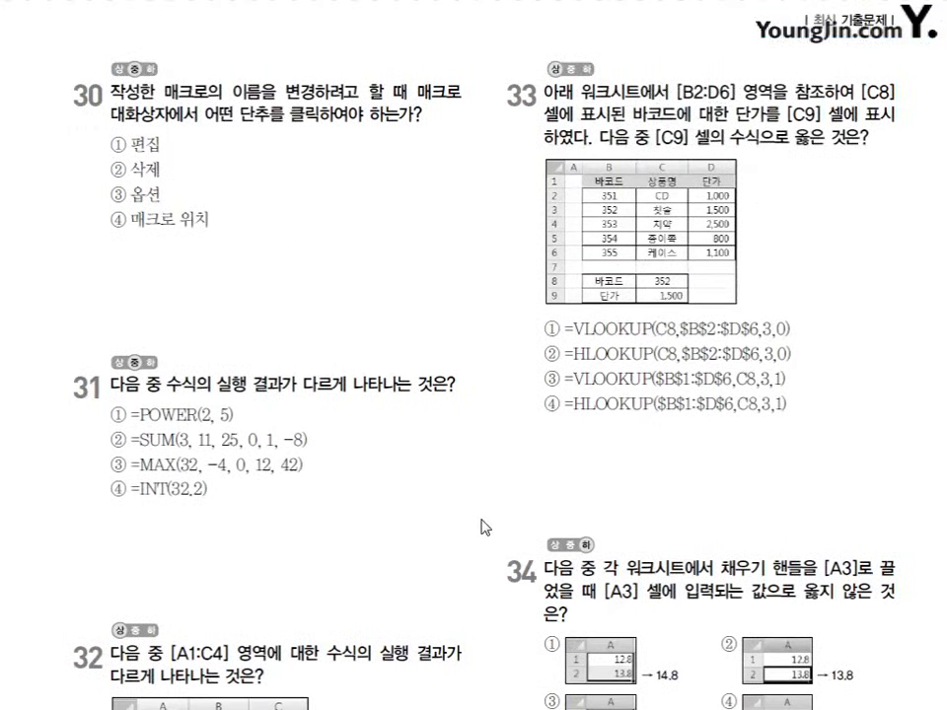